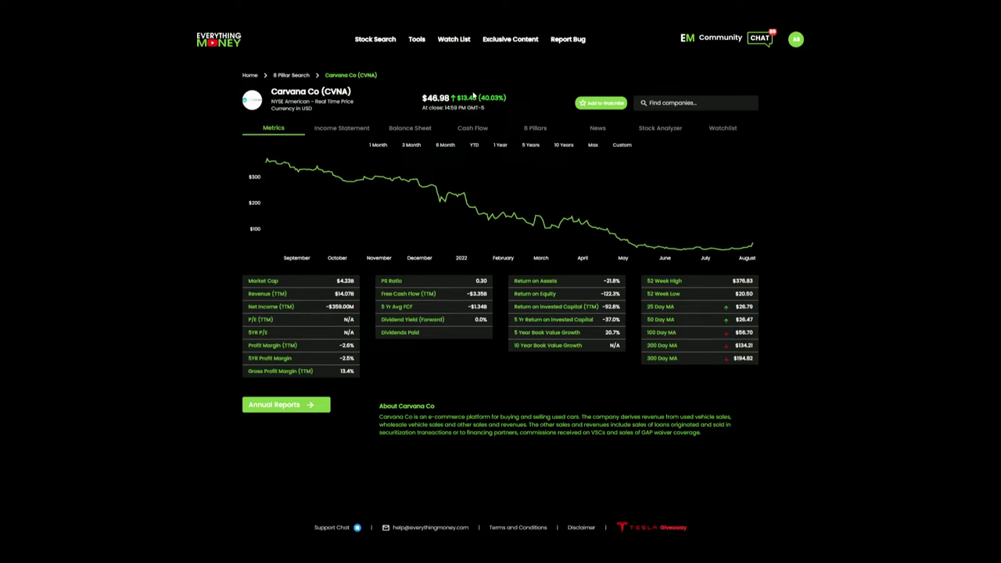
# - Review Carvana's 8 Pillars results and its Stock Analyzer page
pyautogui.click(534, 130)
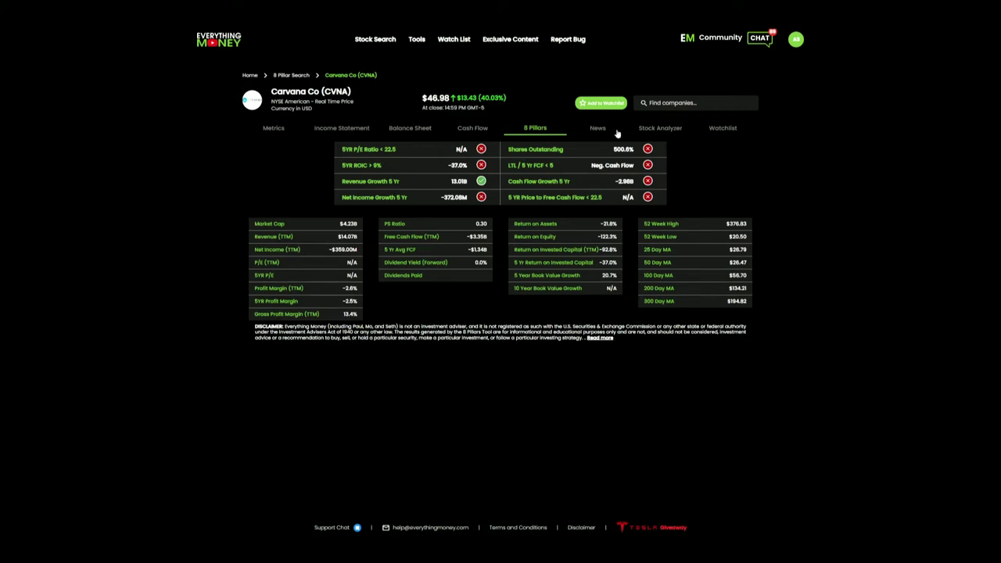
pyautogui.click(662, 129)
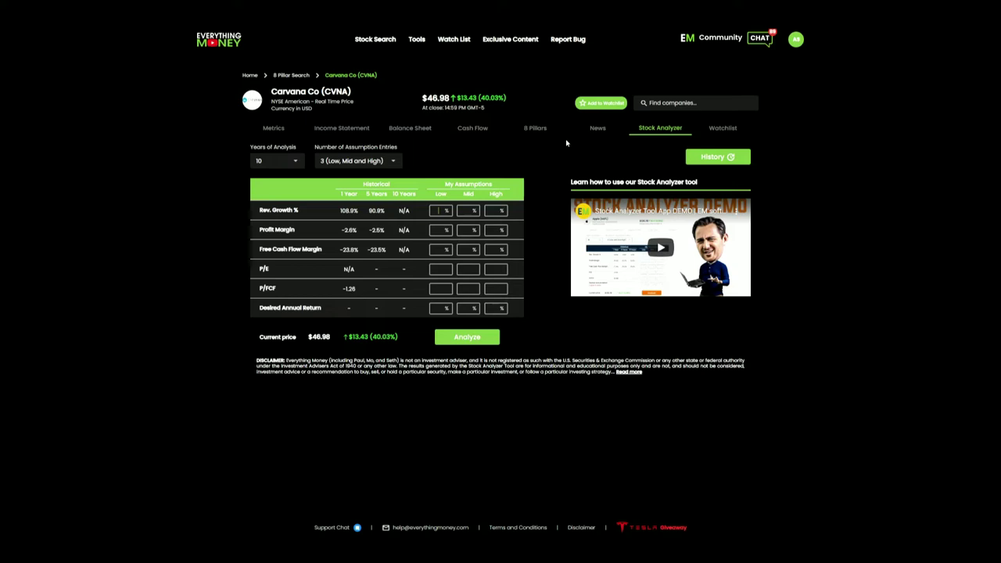
# - Read through Carvana's income statement from revenue down to the Shares Data section
pyautogui.click(348, 129)
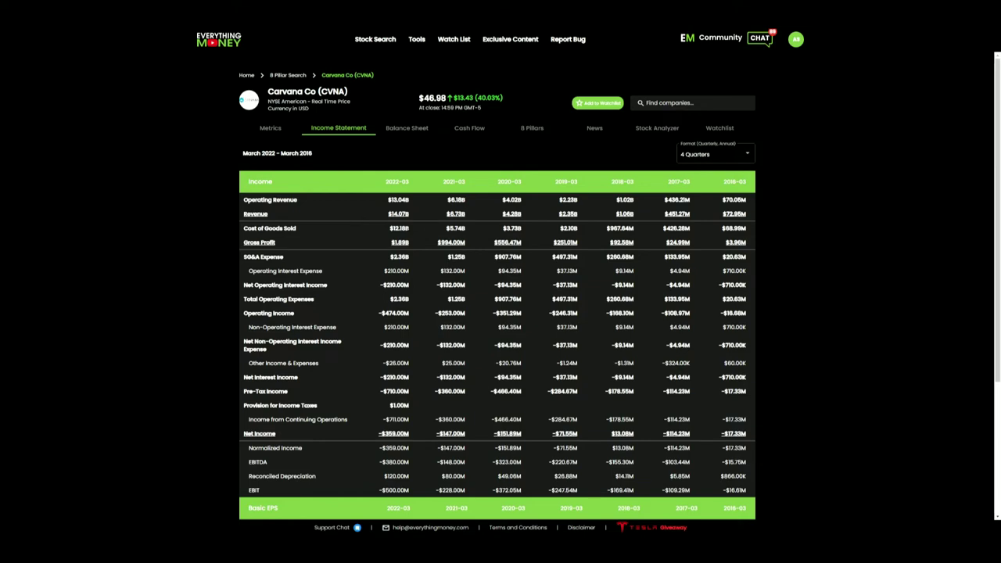
pyautogui.scroll(-1, 297, 365)
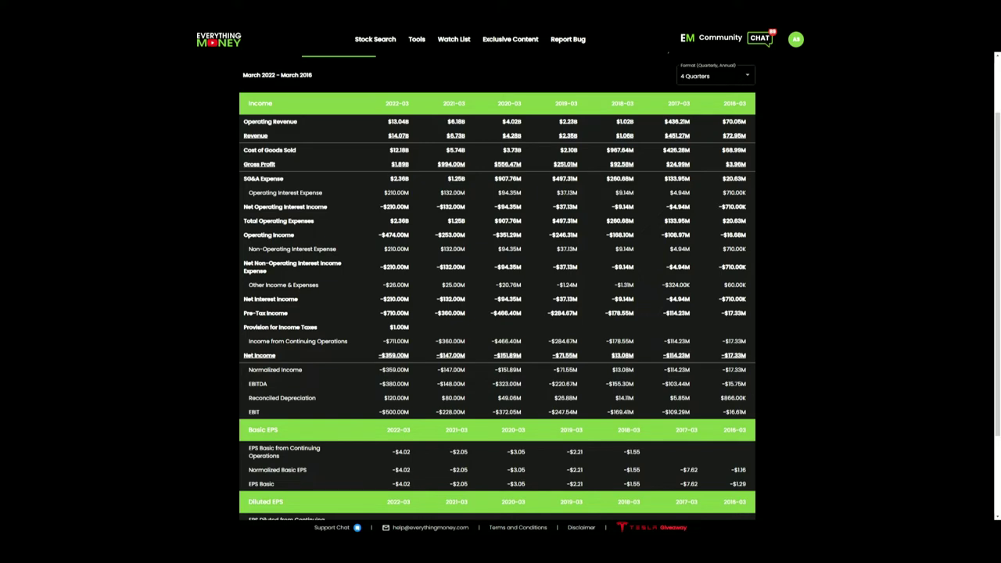
pyautogui.scroll(-3, 570, 330)
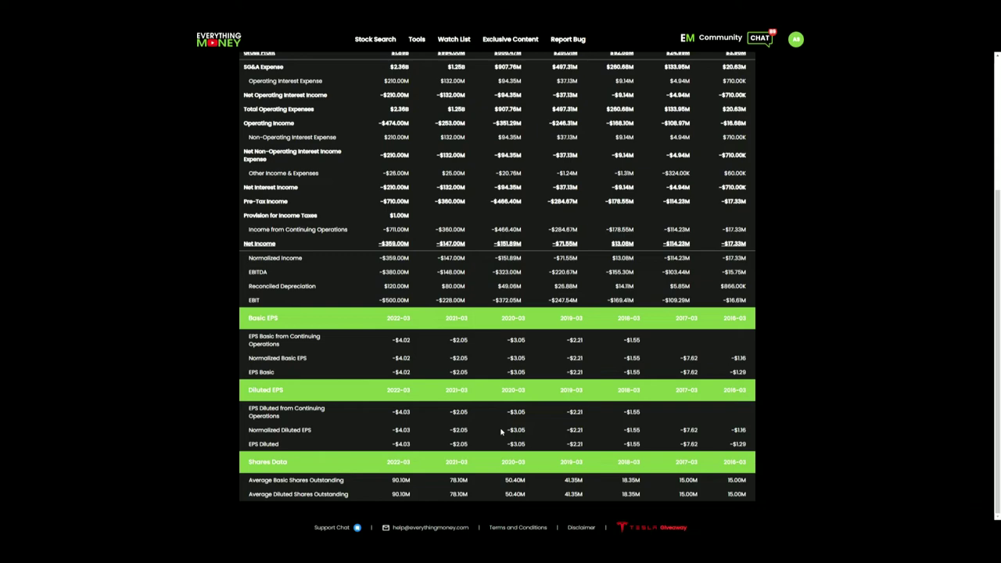
pyautogui.scroll(3, 599, 370)
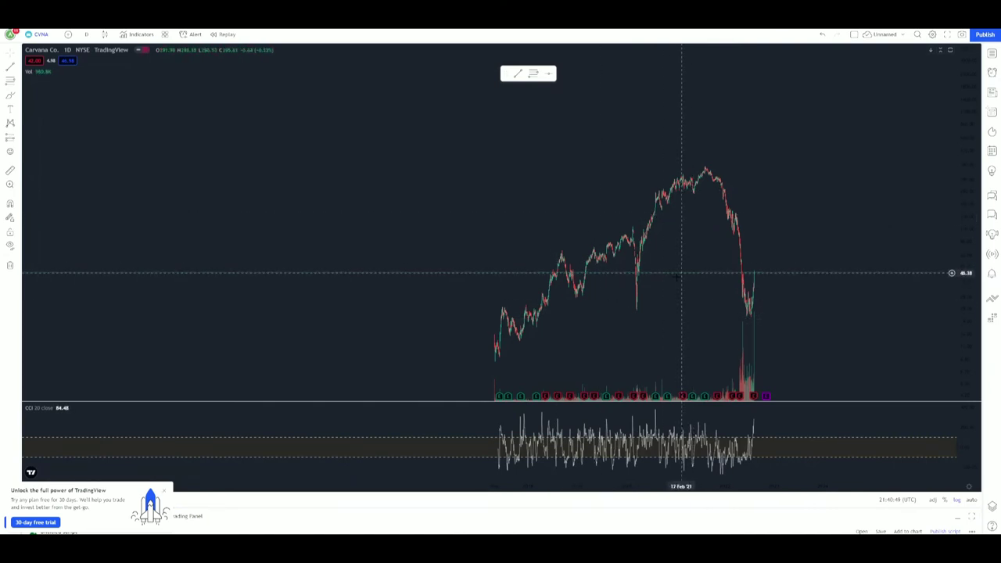
# - On the Carvana daily chart in TradingView, draw a trend line along the rising lows from about 8.19 to about 144.44
pyautogui.scroll(1, 657, 299)
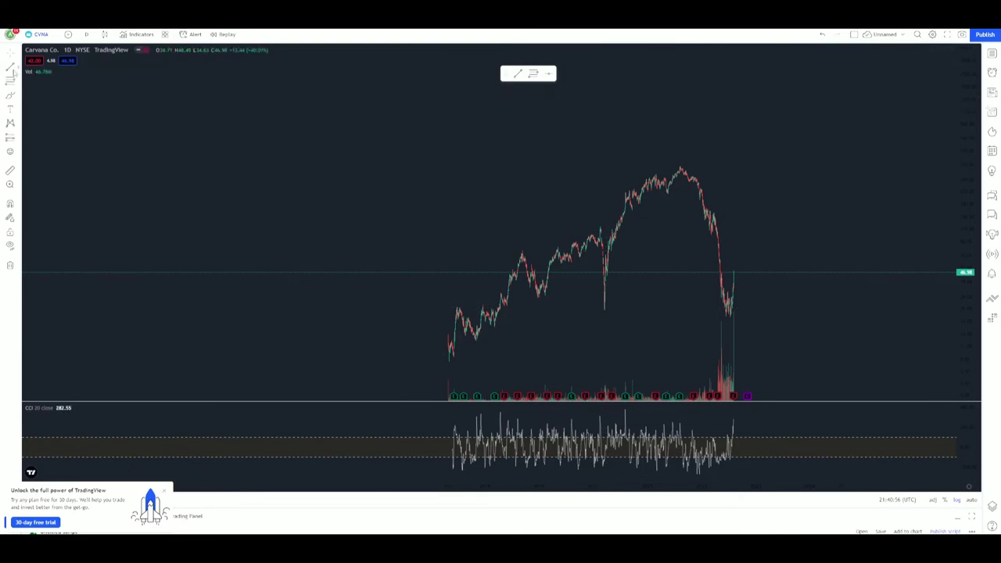
pyautogui.click(448, 360)
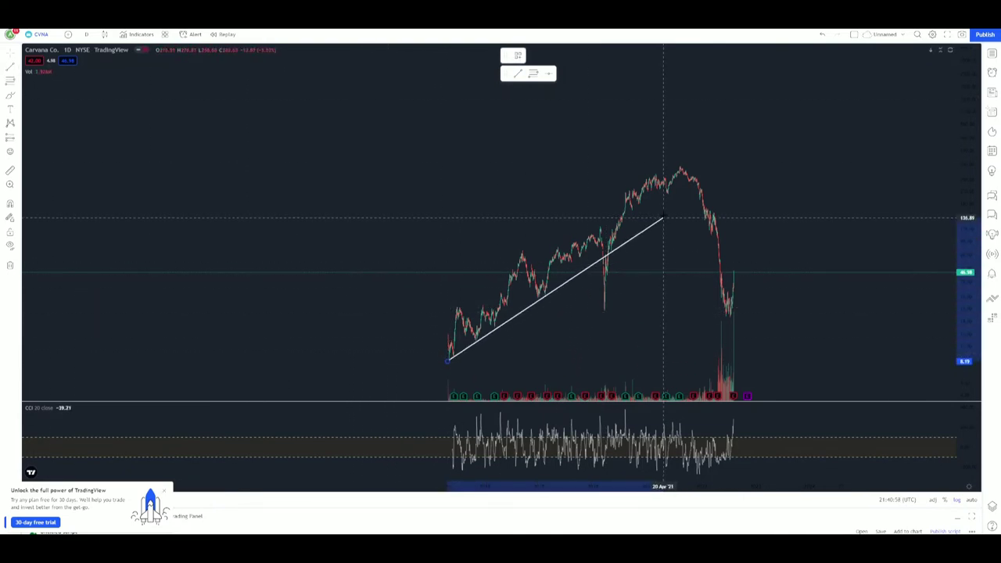
pyautogui.click(664, 215)
pyautogui.scroll(3, 525, 313)
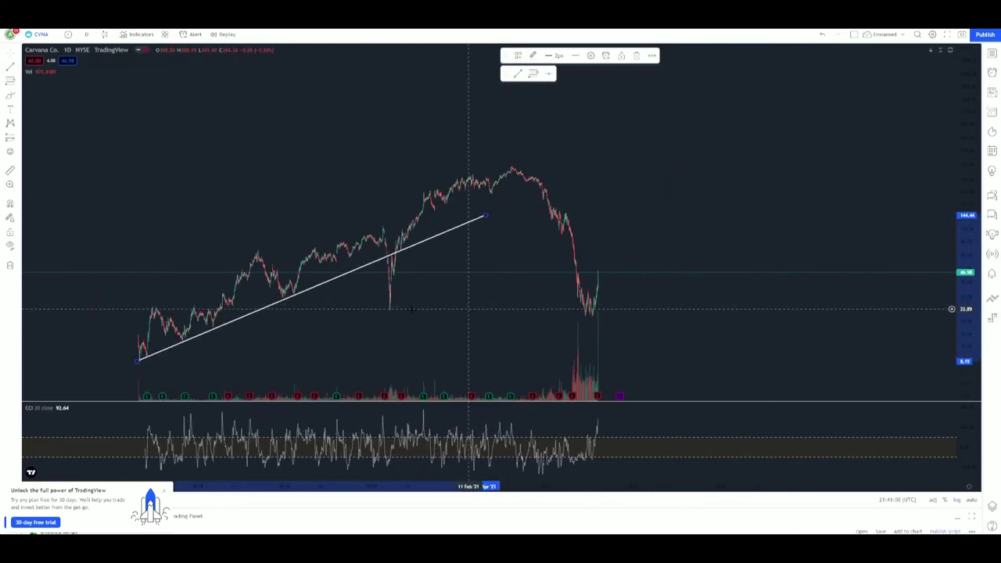
# - Add horizontal price lines to the Carvana chart at about 39.78 and 28.16
pyautogui.moveTo(470, 320); pyautogui.dragTo(655, 331)
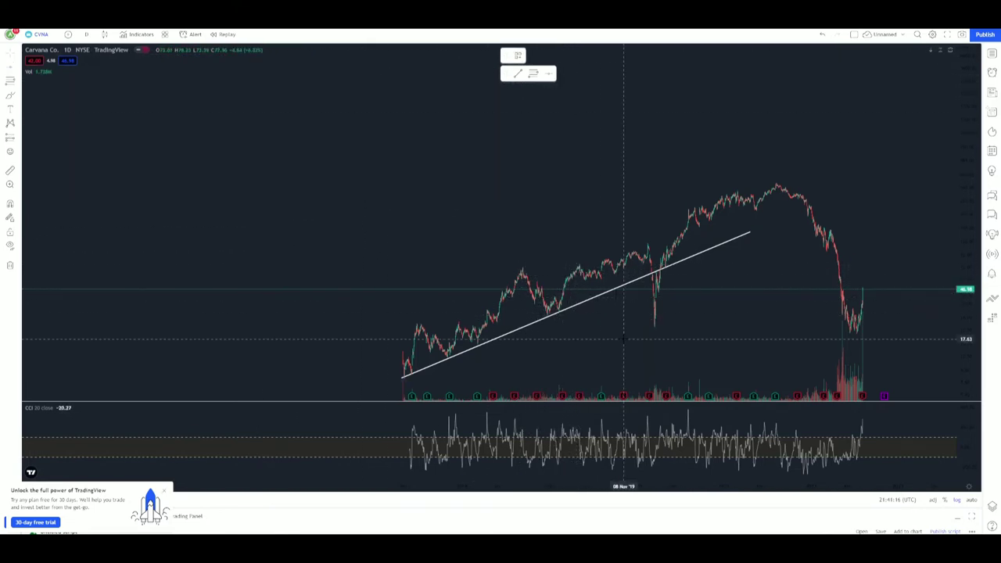
pyautogui.hotkey('alt', 'h')
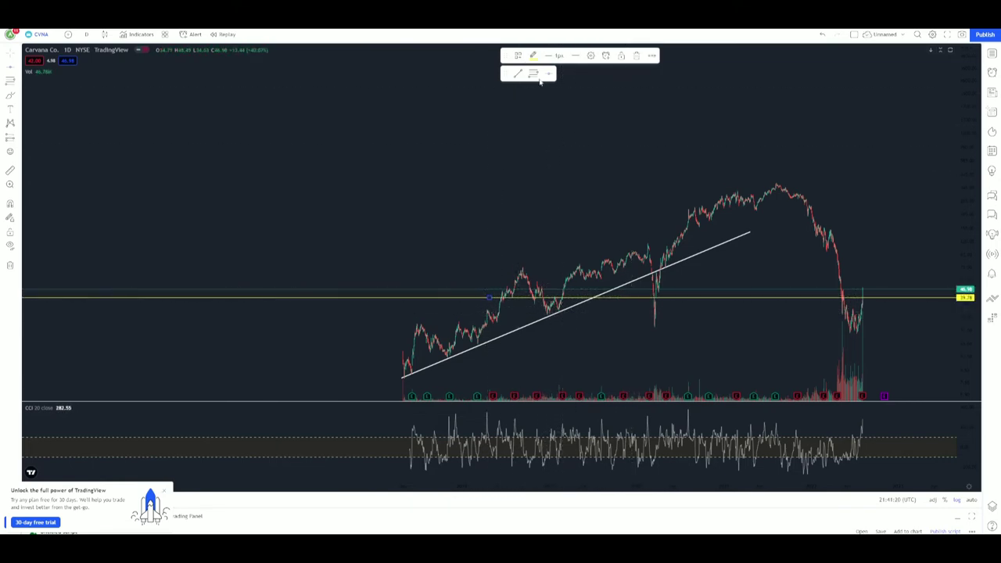
pyautogui.press('Escape')
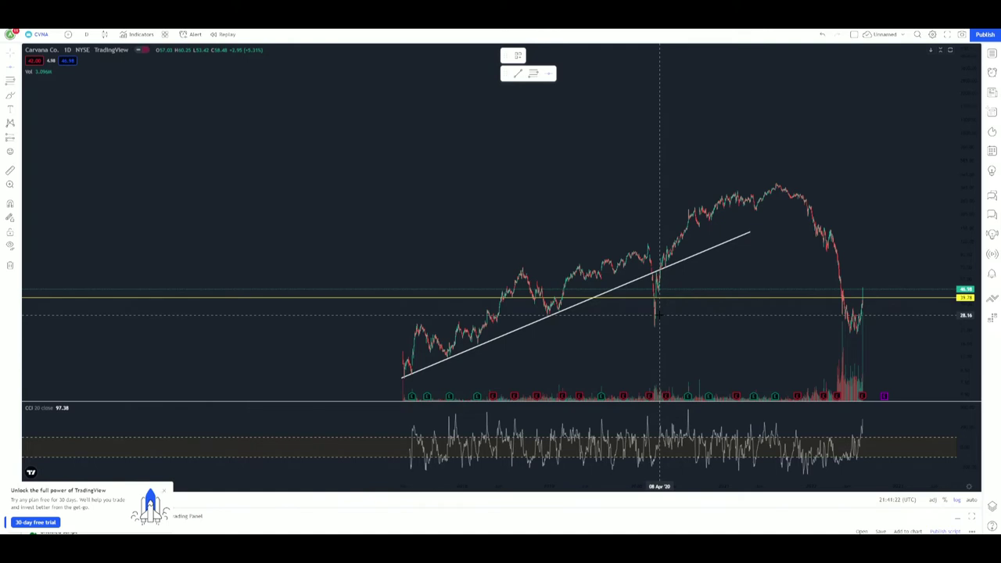
pyautogui.hotkey('alt', 'h')
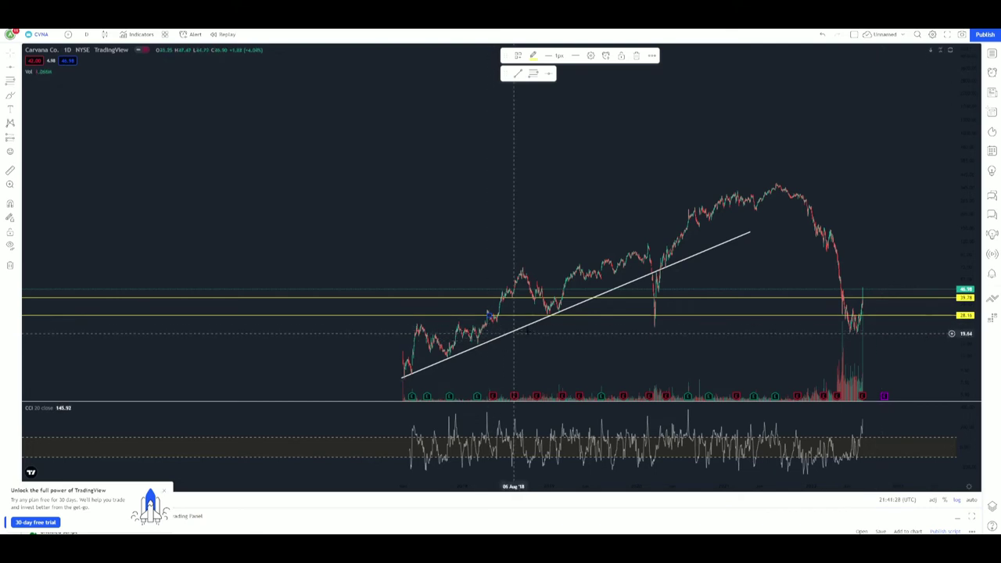
pyautogui.click(674, 291)
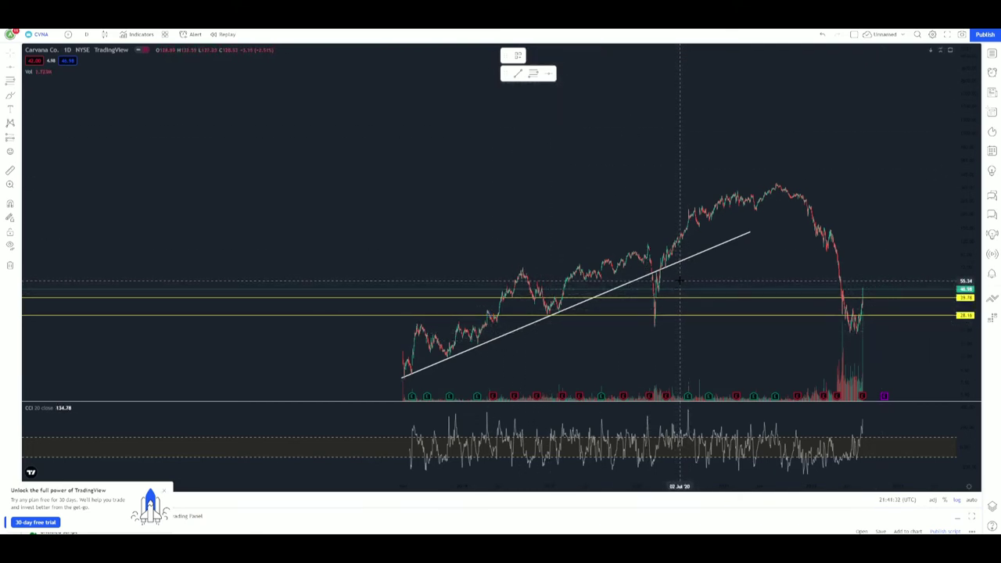
# - Add three more horizontal price lines above the current price at about 54.92, 75.81 and 103
pyautogui.click(680, 280)
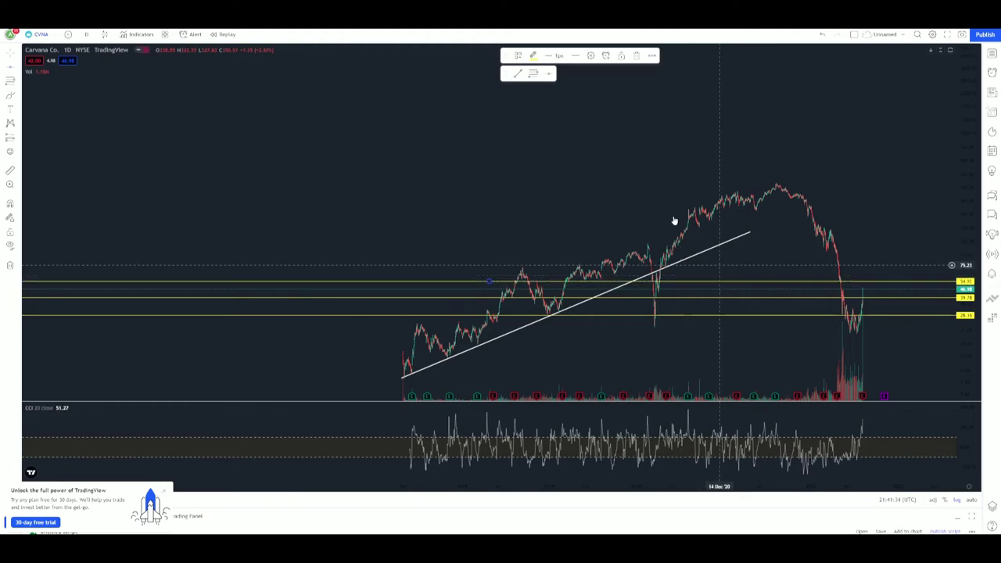
pyautogui.click(620, 154)
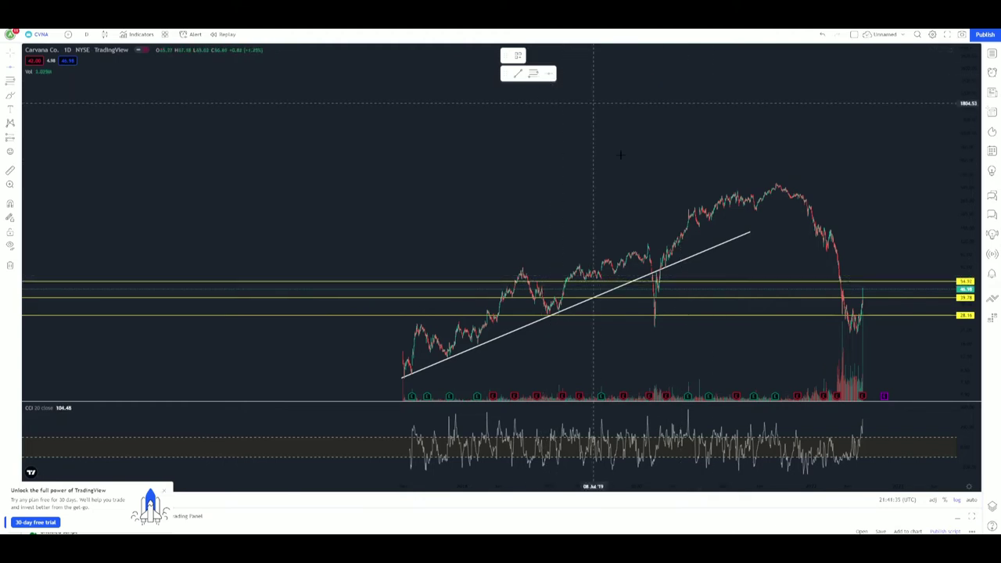
pyautogui.click(687, 264)
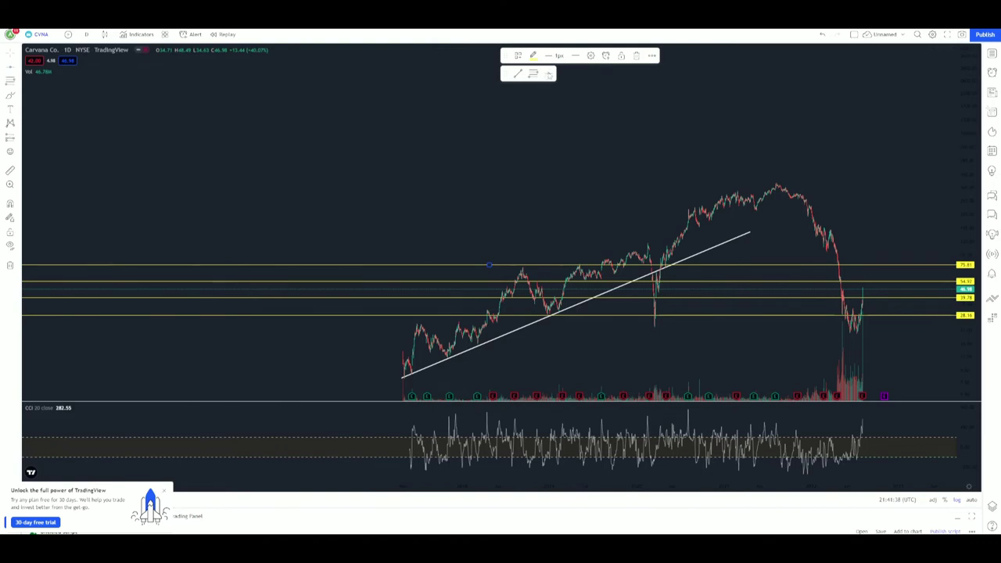
pyautogui.click(560, 195)
pyautogui.click(727, 248)
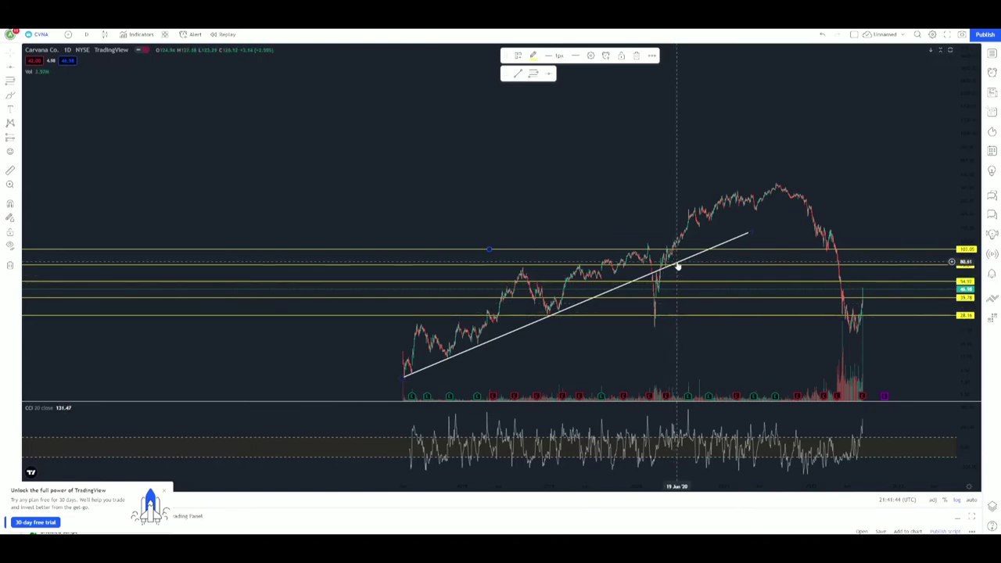
# - Examine how the early 2020 crash, the rebound and the 2022 decline line up with the horizontal levels and trend line
pyautogui.scroll(1, 602, 438)
pyautogui.moveTo(602, 438); pyautogui.dragTo(584, 213)
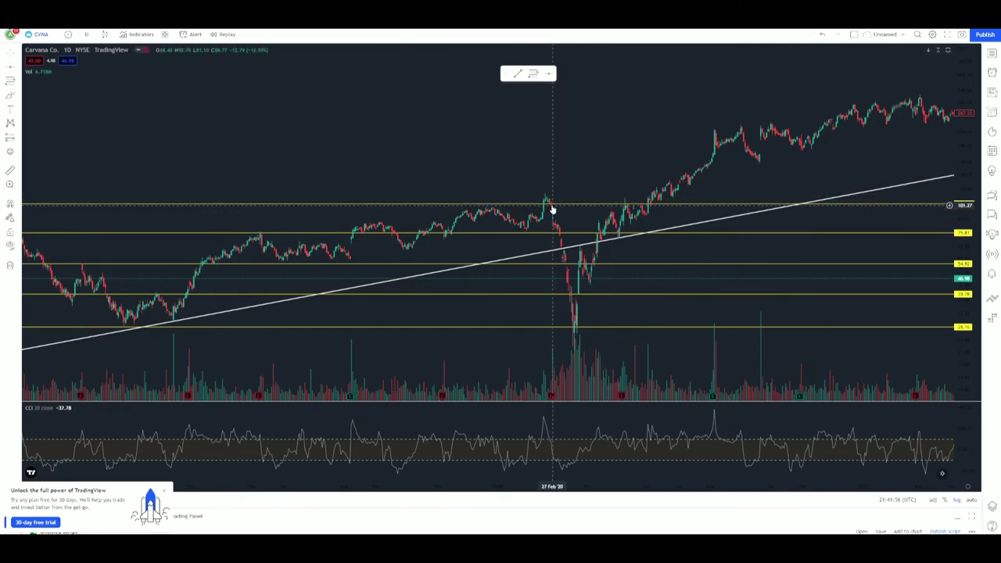
pyautogui.scroll(3, 578, 207)
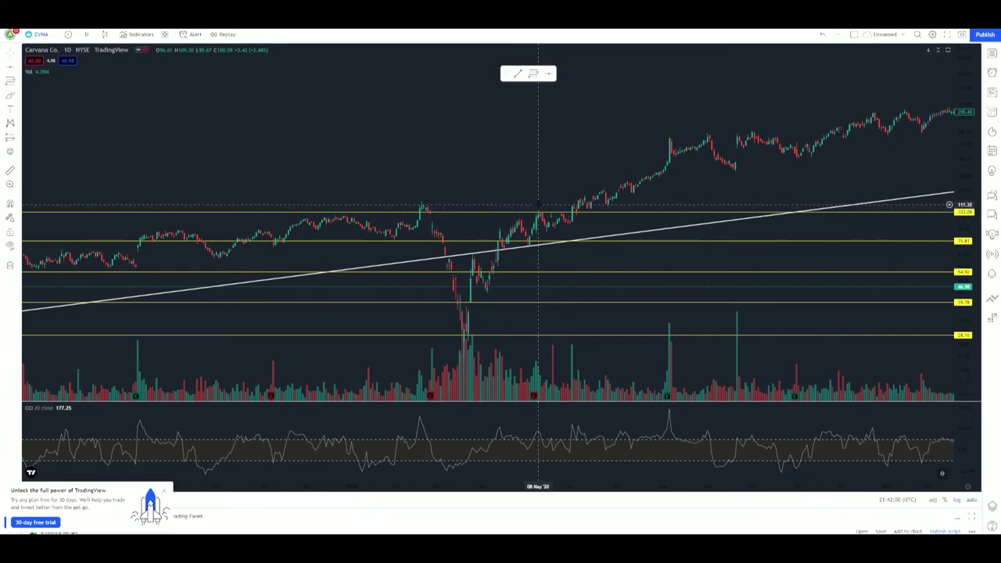
pyautogui.scroll(-3, 586, 205)
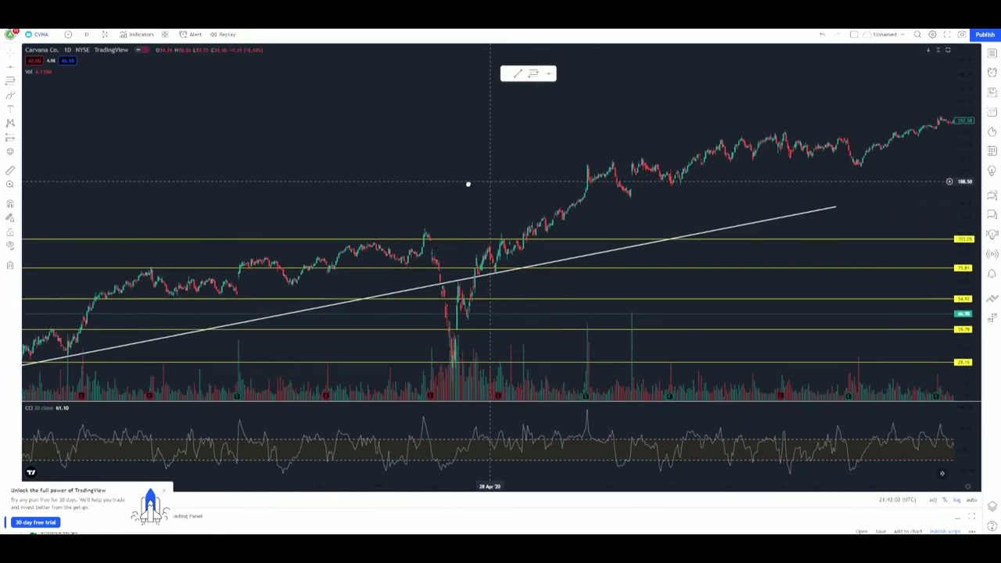
pyautogui.moveTo(409, 188); pyautogui.dragTo(793, 217)
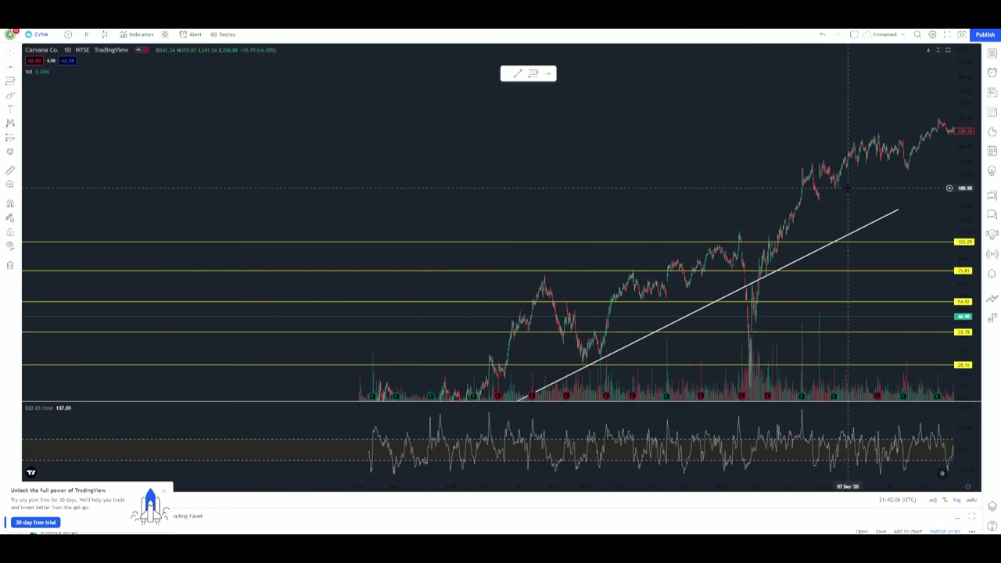
pyautogui.moveTo(843, 186); pyautogui.dragTo(587, 196)
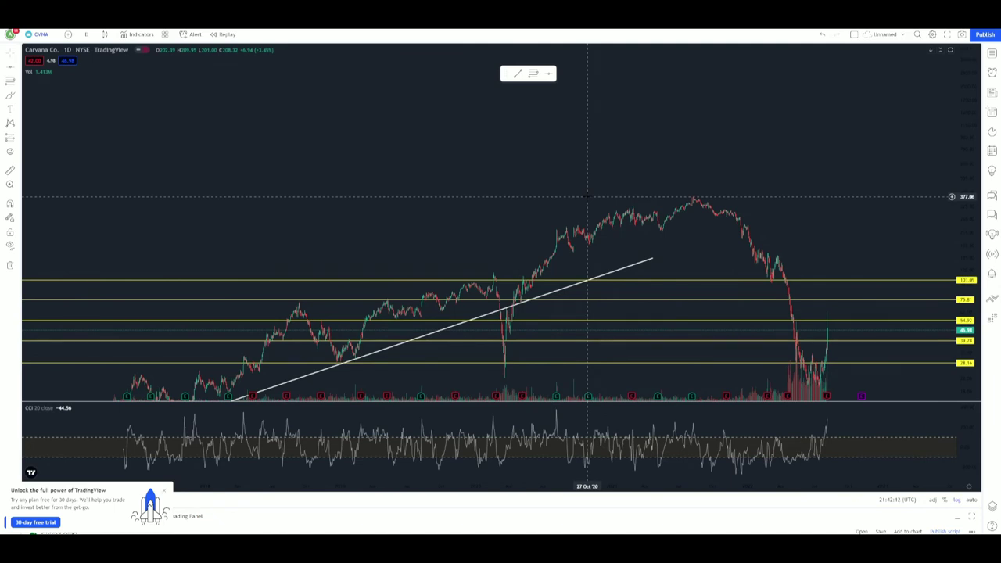
pyautogui.moveTo(588, 196); pyautogui.dragTo(467, 197)
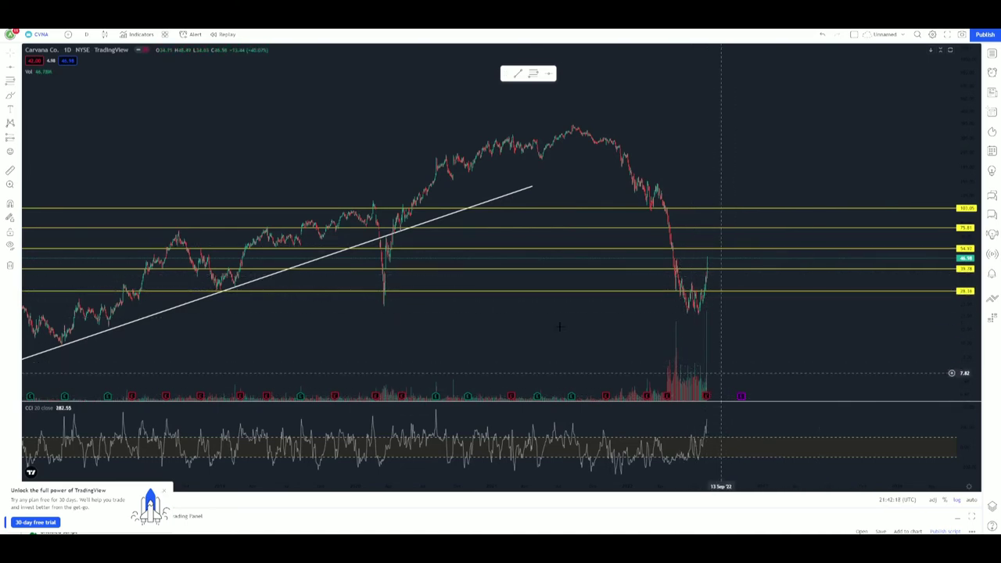
# - Draw a Fibonacci retracement across the 2020 crash from about 115.39 down to about 23.32
pyautogui.scroll(2, 401, 358)
pyautogui.hscroll(-5, 400, 358)
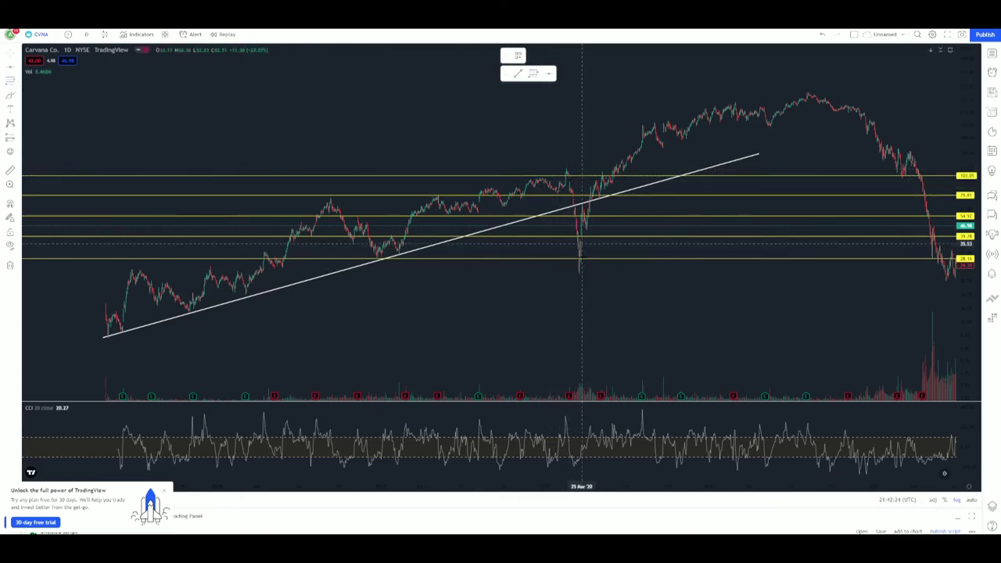
pyautogui.click(539, 168)
pyautogui.click(878, 270)
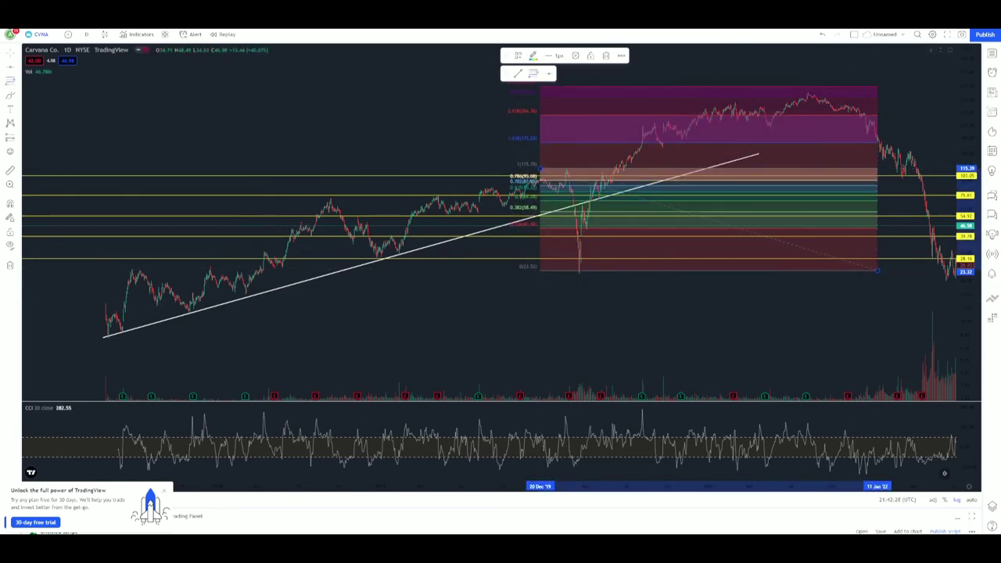
# - Examine the 2021 price peak against the upper Fibonacci extension levels
pyautogui.moveTo(697, 183); pyautogui.dragTo(557, 219)
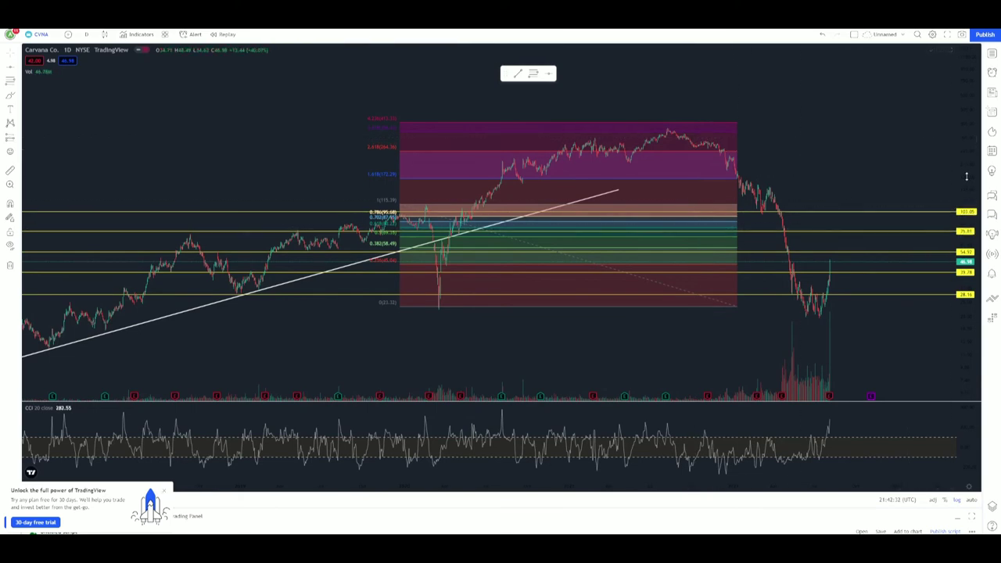
pyautogui.moveTo(967, 177); pyautogui.dragTo(966, 148)
pyautogui.scroll(3, 664, 234)
pyautogui.moveTo(626, 134); pyautogui.dragTo(498, 274)
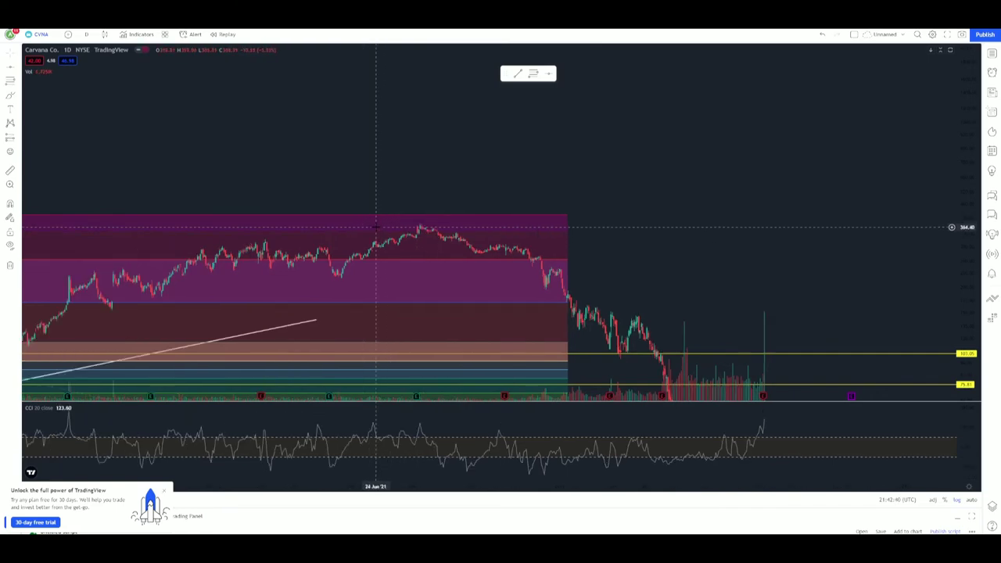
pyautogui.scroll(5, 359, 225)
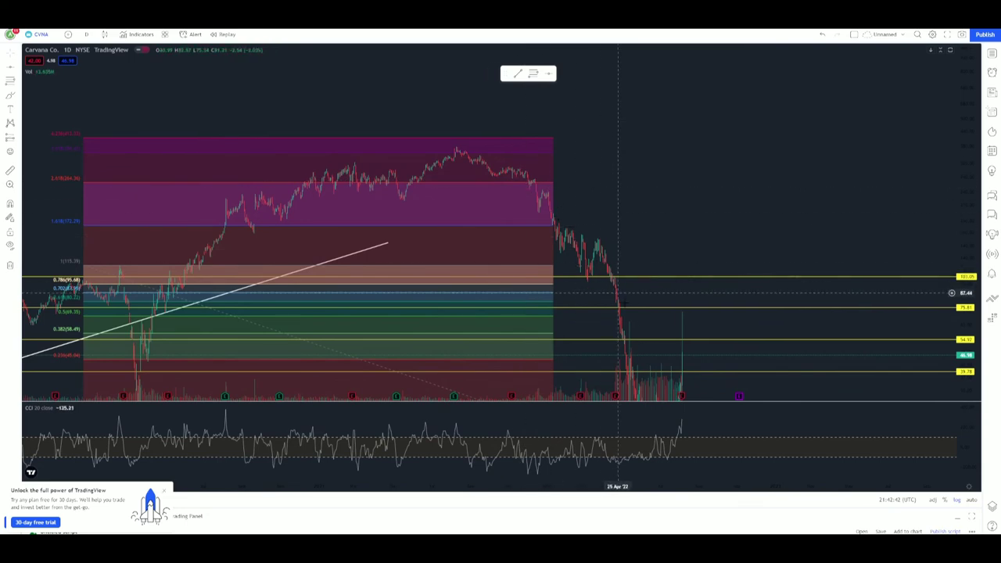
pyautogui.moveTo(967, 117); pyautogui.dragTo(967, 203)
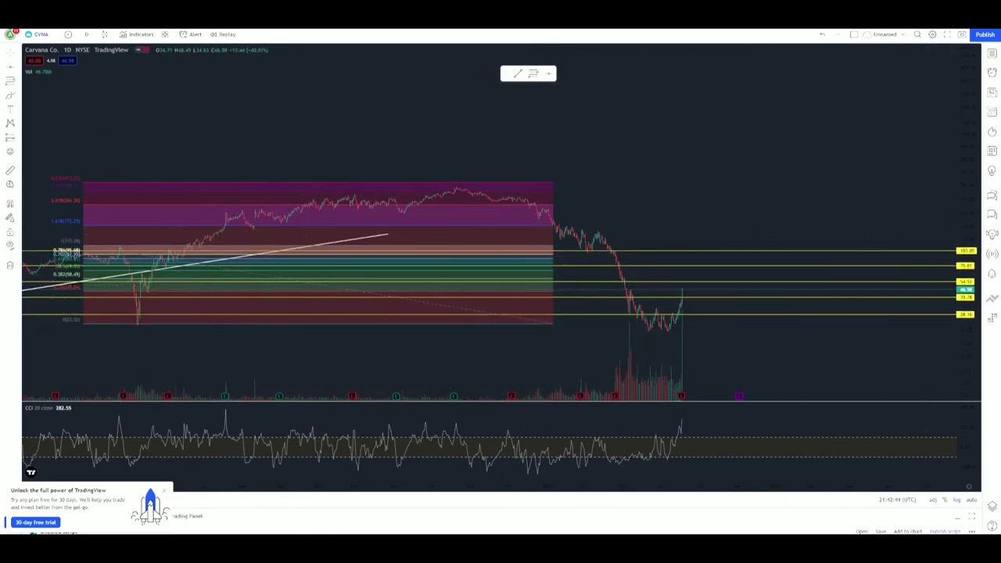
# - Measure the price decline from the 2021 peak at about 374 to the 2022 low at about 19.82, then clear the measurement
pyautogui.moveTo(595, 188); pyautogui.dragTo(700, 331)
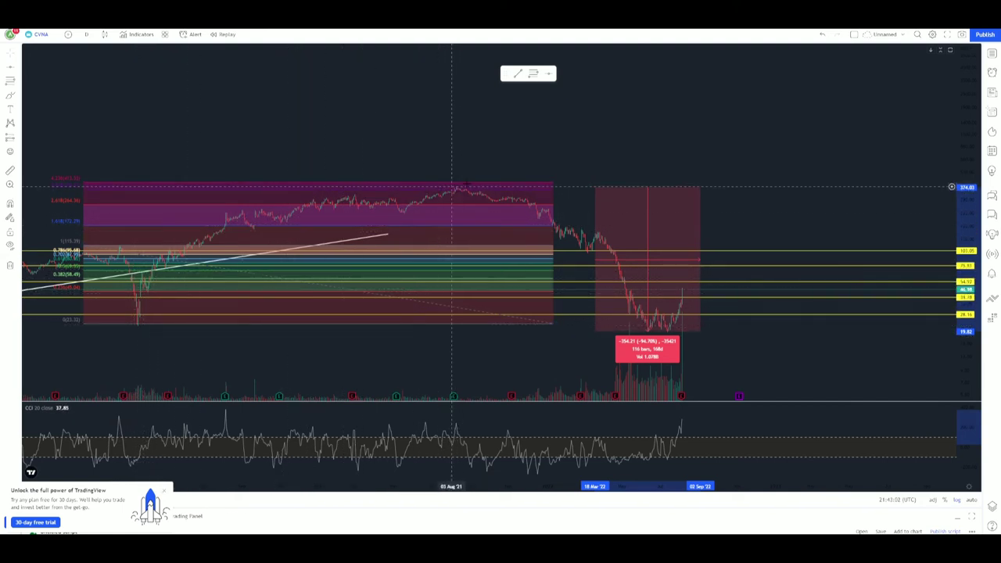
pyautogui.scroll(-1, 501, 197)
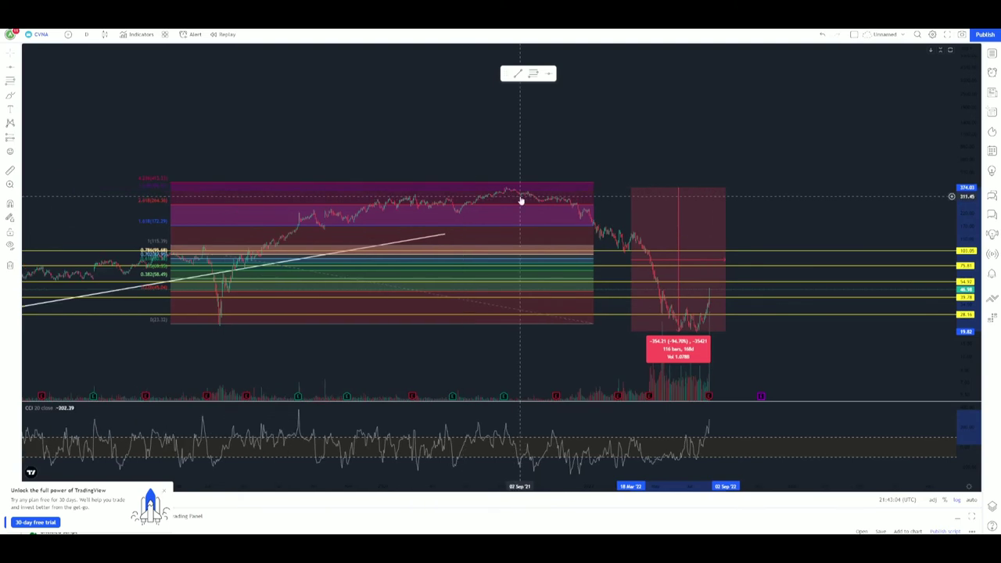
pyautogui.scroll(-1, 520, 200)
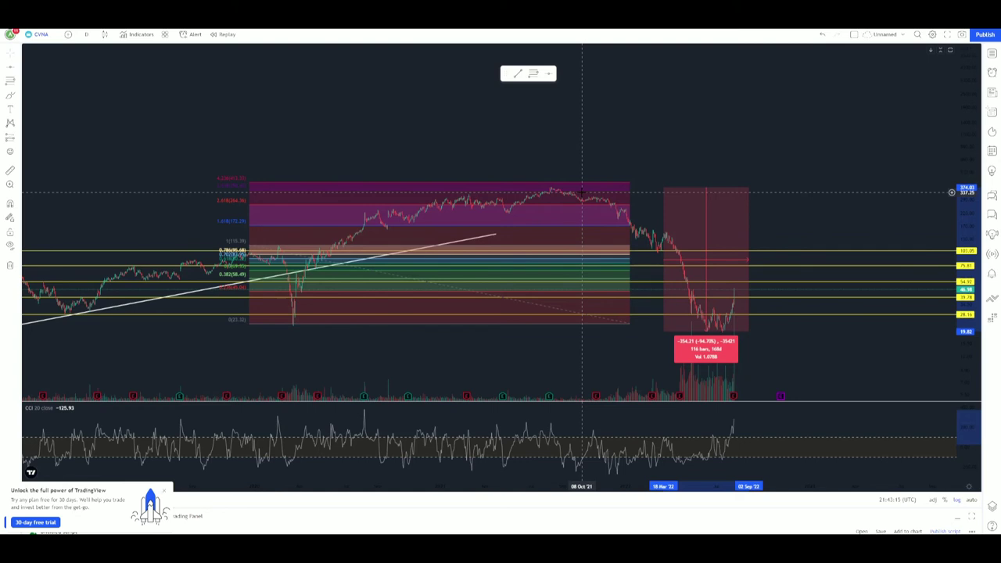
pyautogui.click(790, 235)
# - Examine the price rebound after the 2022 low and view the earnings and revenue details for the August 2022 report
pyautogui.moveTo(773, 205); pyautogui.dragTo(607, 169)
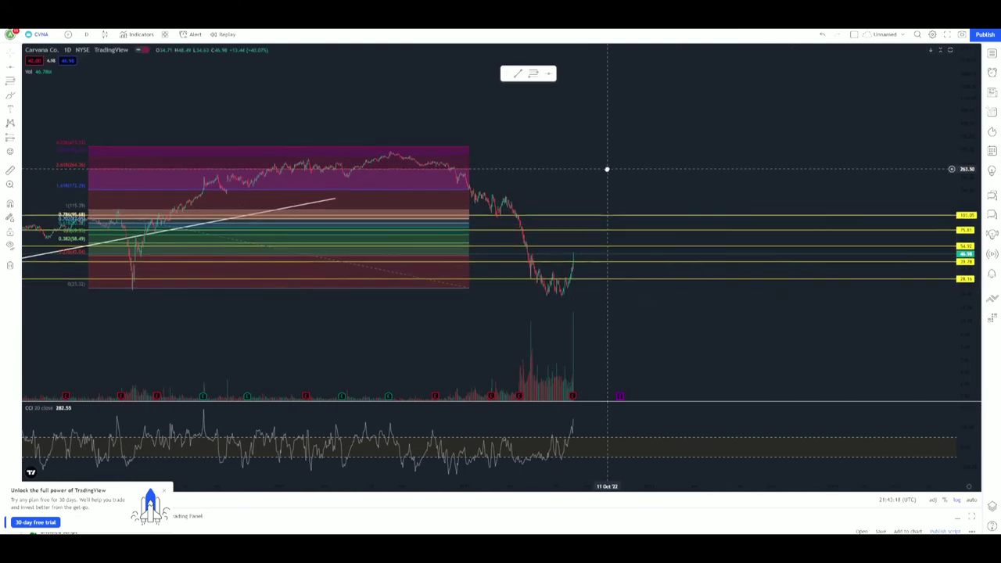
pyautogui.moveTo(964, 304); pyautogui.dragTo(964, 196)
pyautogui.scroll(2, 818, 235)
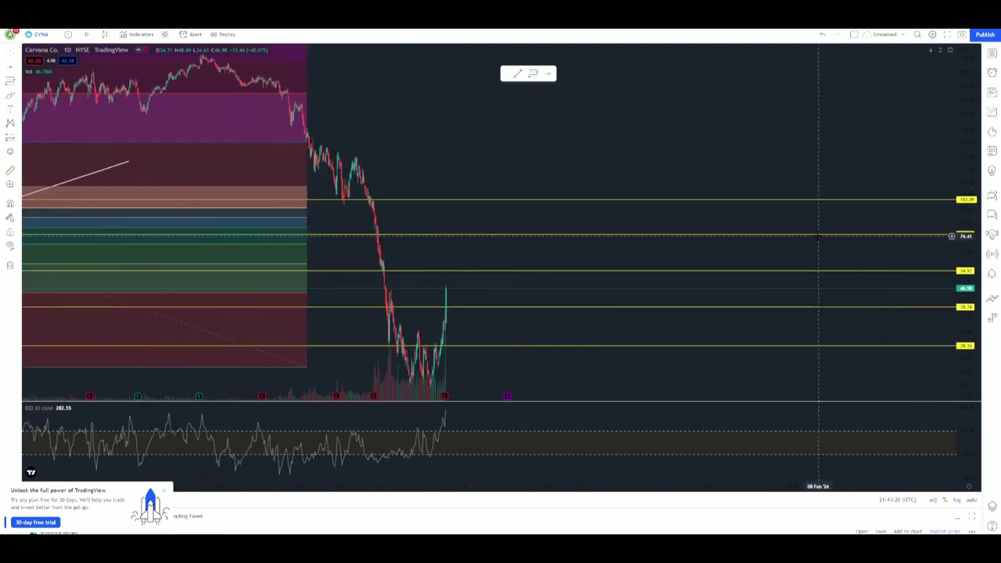
pyautogui.scroll(1, 818, 235)
pyautogui.moveTo(467, 217); pyautogui.dragTo(617, 82)
pyautogui.scroll(3, 357, 399)
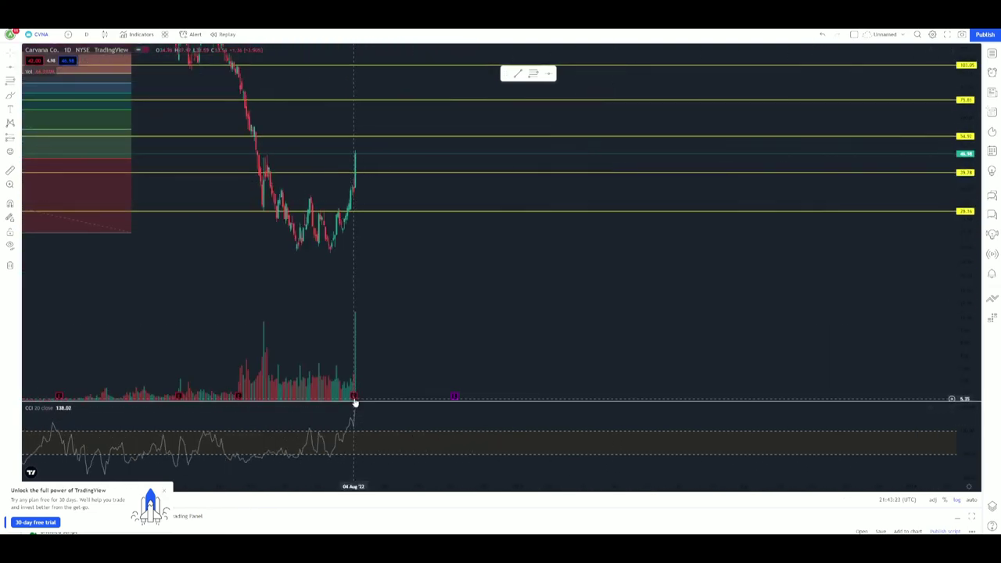
pyautogui.click(354, 398)
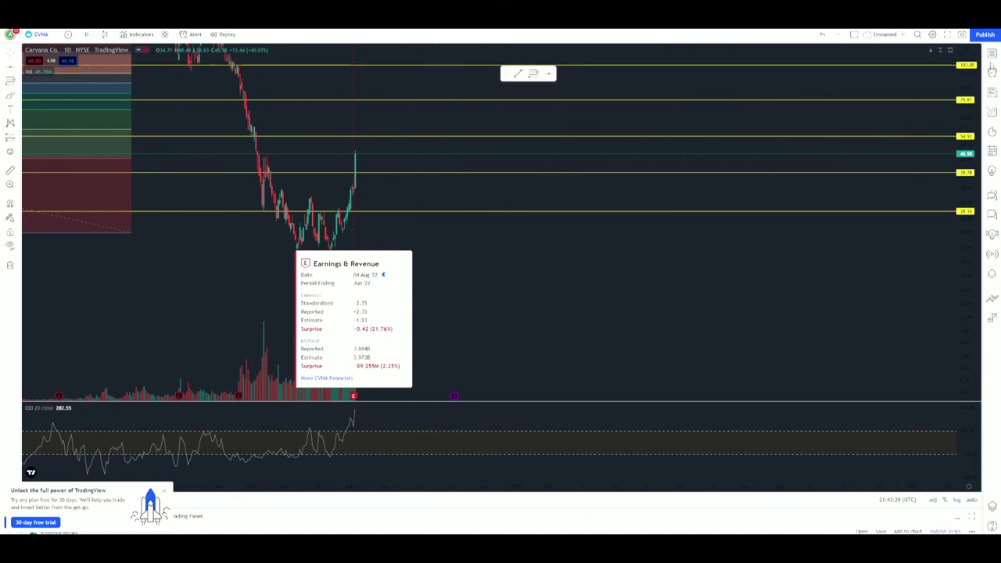
# - Move the lowest horizontal line up to about 33.12, above the mid-2022 consolidation range
pyautogui.moveTo(971, 75); pyautogui.dragTo(967, 242)
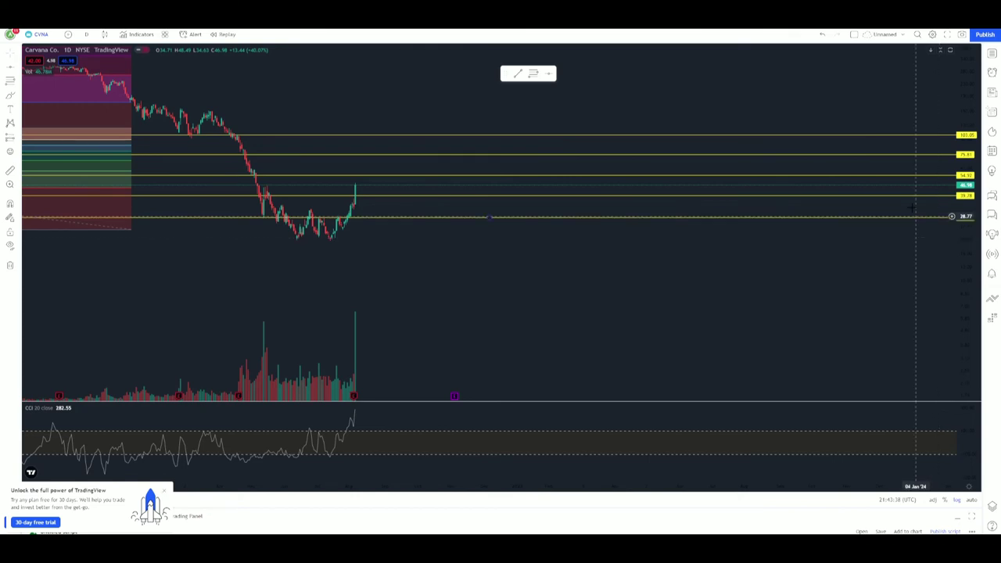
pyautogui.moveTo(938, 219); pyautogui.dragTo(875, 252)
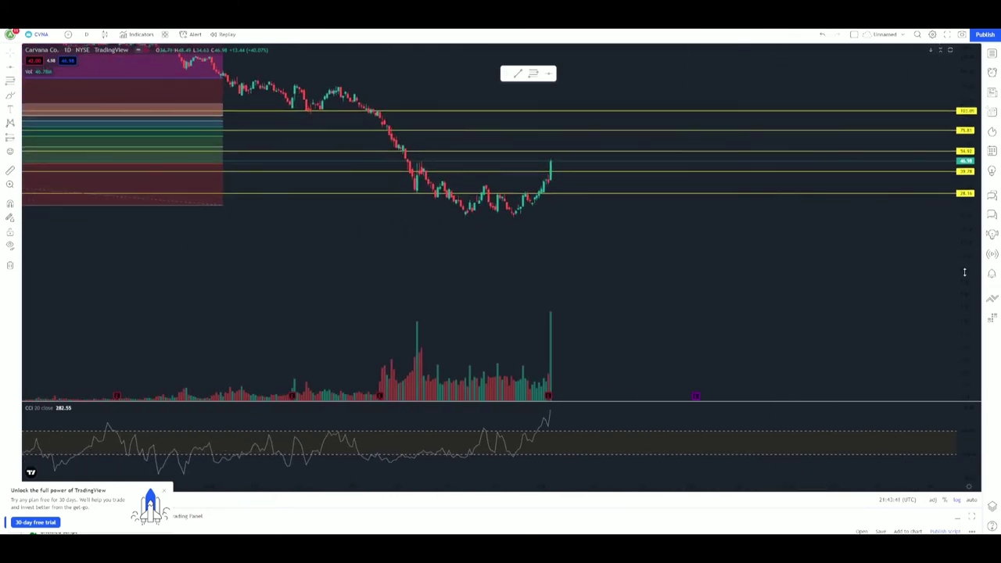
pyautogui.moveTo(965, 268); pyautogui.dragTo(965, 238)
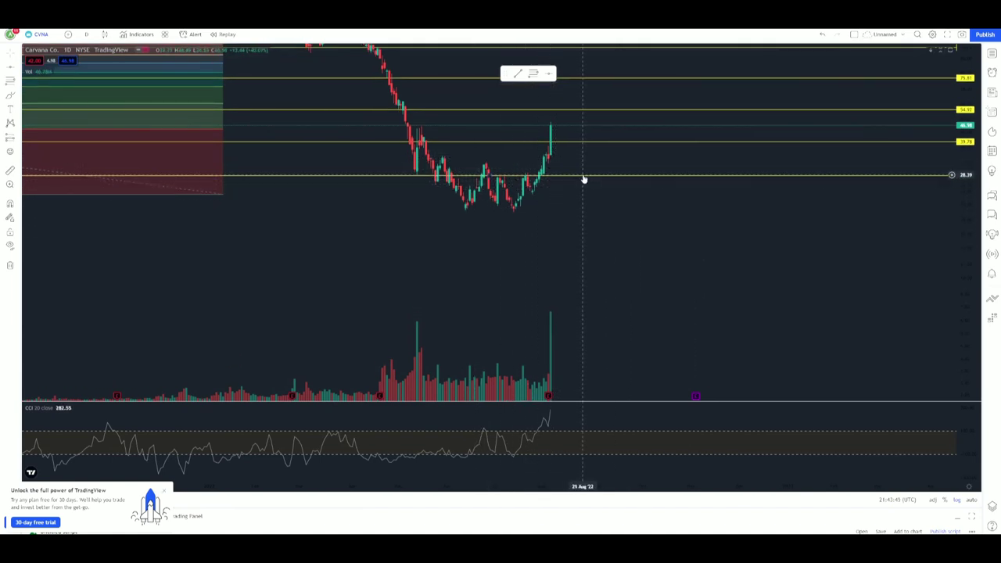
pyautogui.moveTo(583, 175); pyautogui.dragTo(584, 160)
# - Remove all drawings from the chart and draw a horizontal line at about 33.39 above the mid-2022 consolidation
pyautogui.rightClick(580, 203)
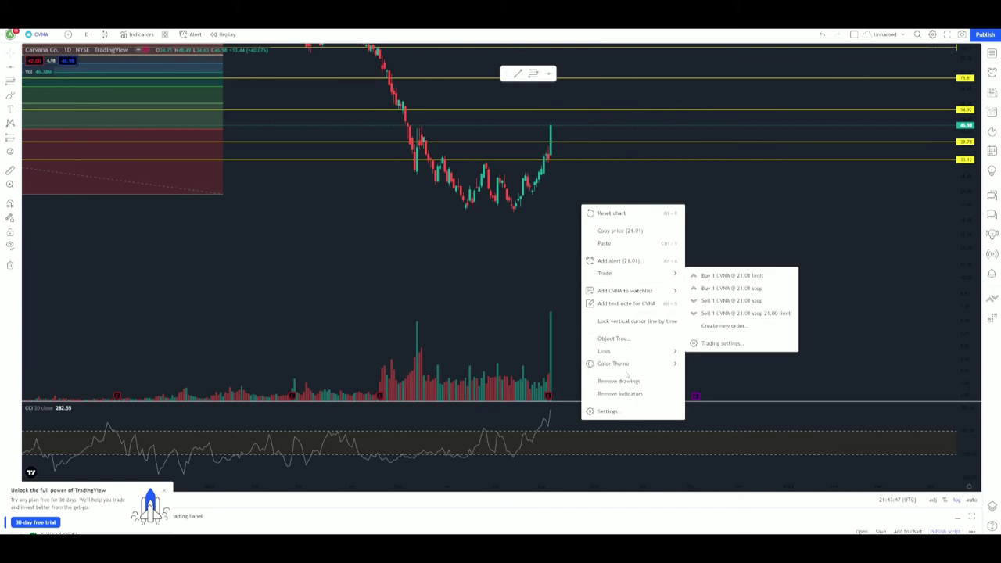
pyautogui.click(615, 380)
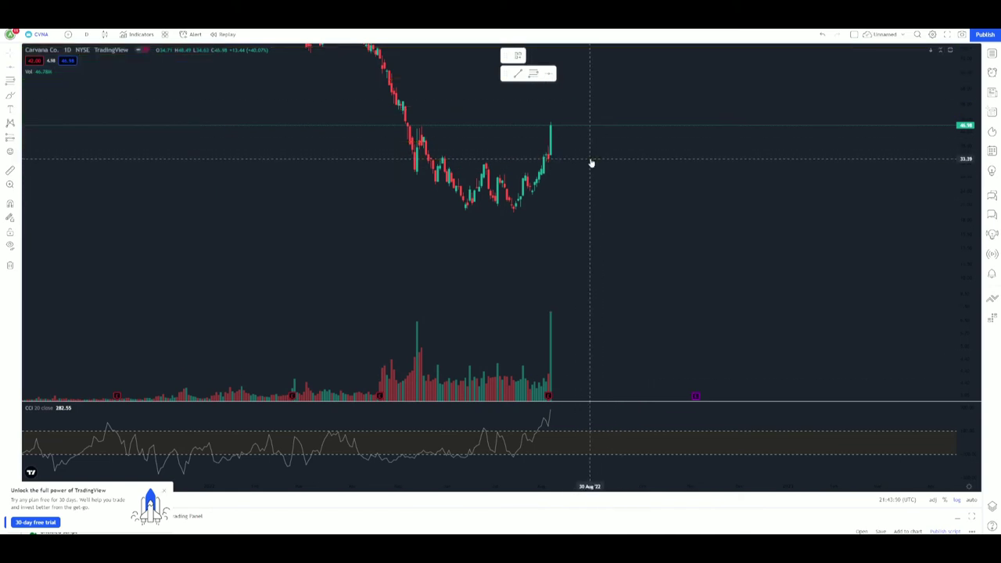
pyautogui.click(590, 159)
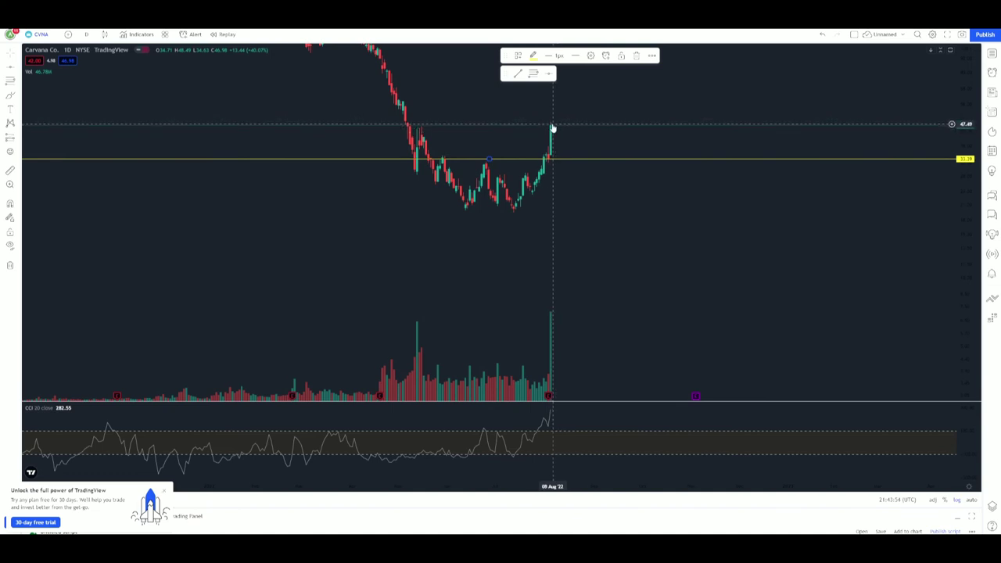
# - Draw a rising trend line from the July 2022 low at about 19.18 to 53.90, and a falling one from about 49.80 to 29.18
pyautogui.click(512, 207)
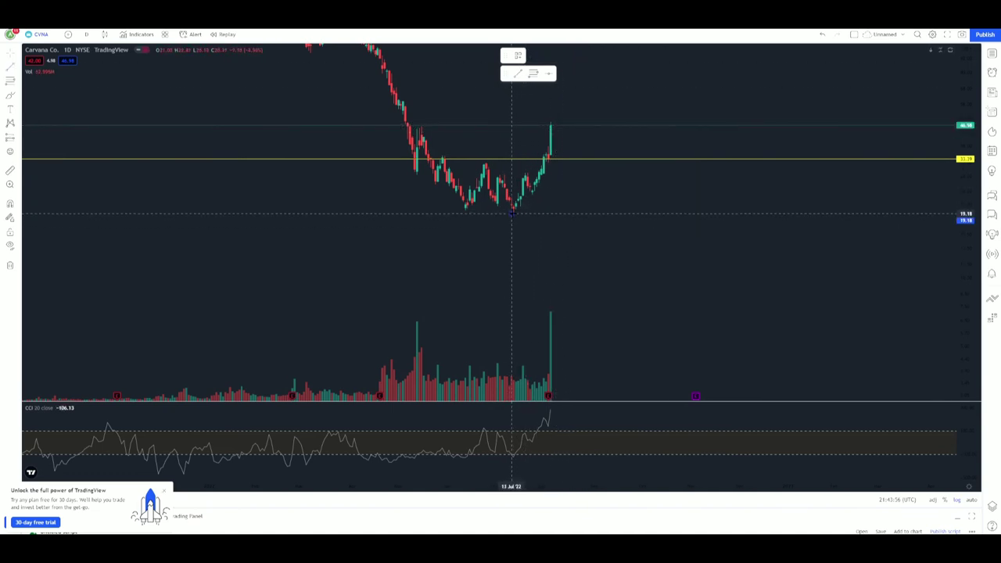
pyautogui.click(617, 111)
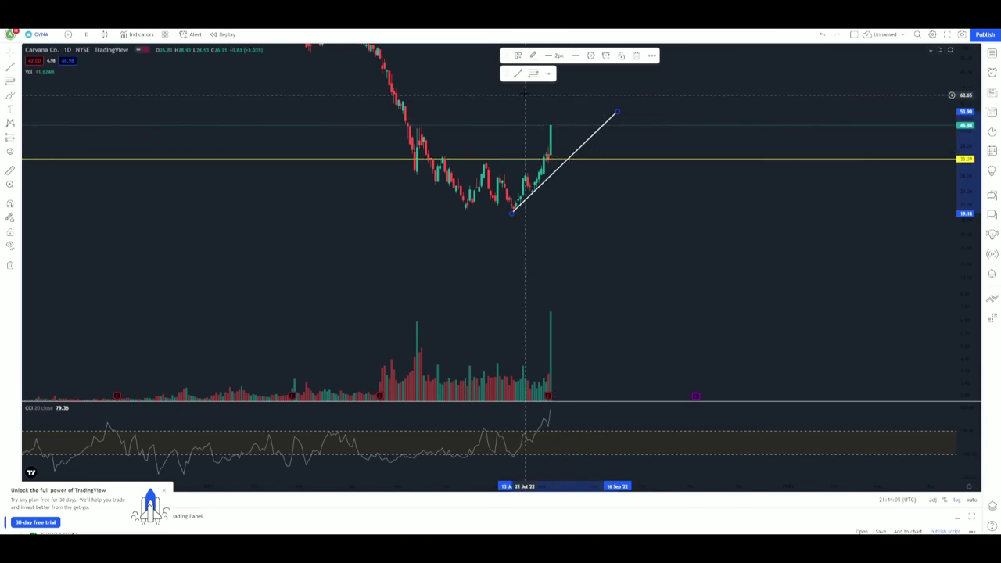
pyautogui.click(551, 123)
pyautogui.click(551, 122)
pyautogui.click(649, 170)
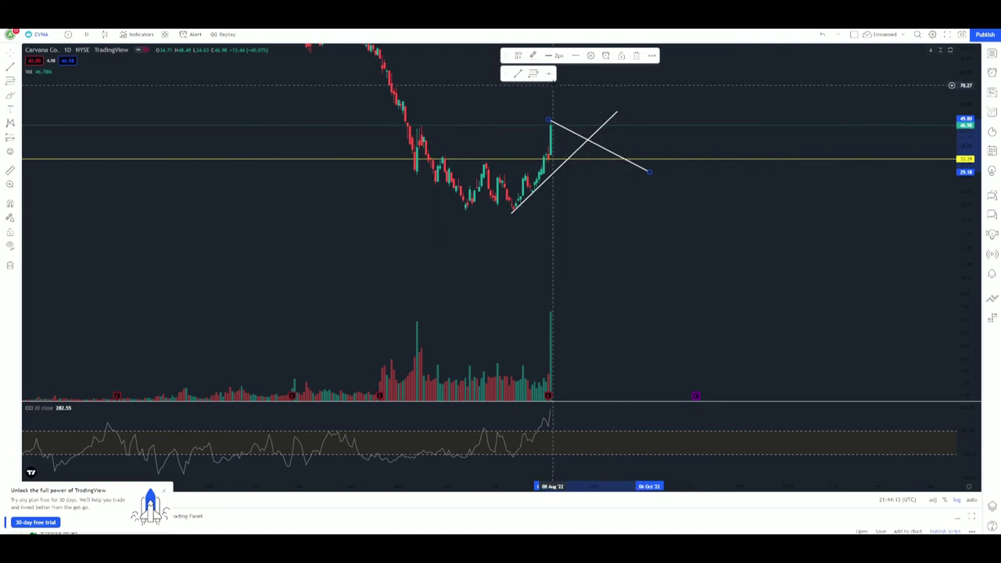
# - Draw a horizontal line at about 19.88 along the 2022 lows and compare it with the earlier price history
pyautogui.click(554, 87)
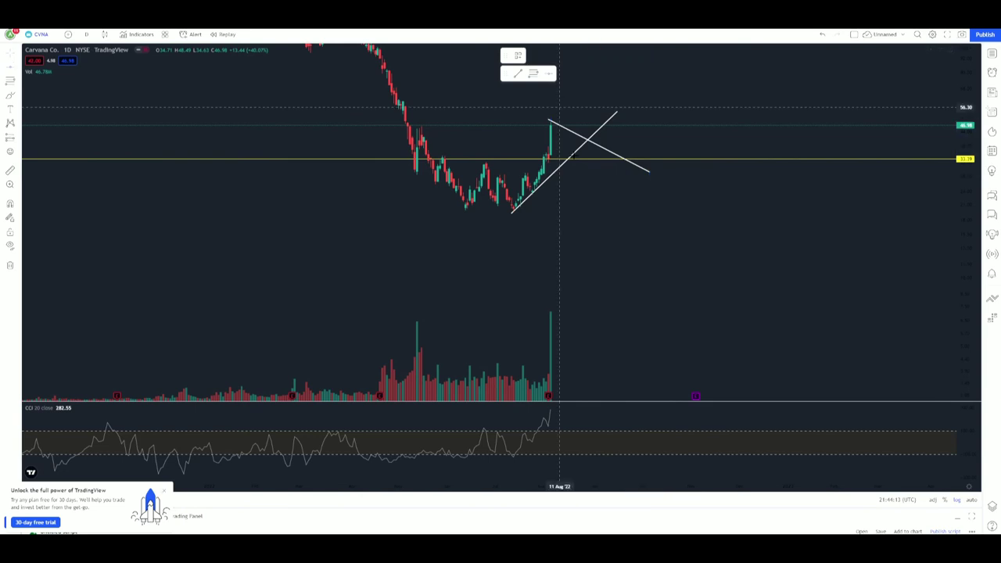
pyautogui.click(610, 210)
pyautogui.scroll(-6, 673, 210)
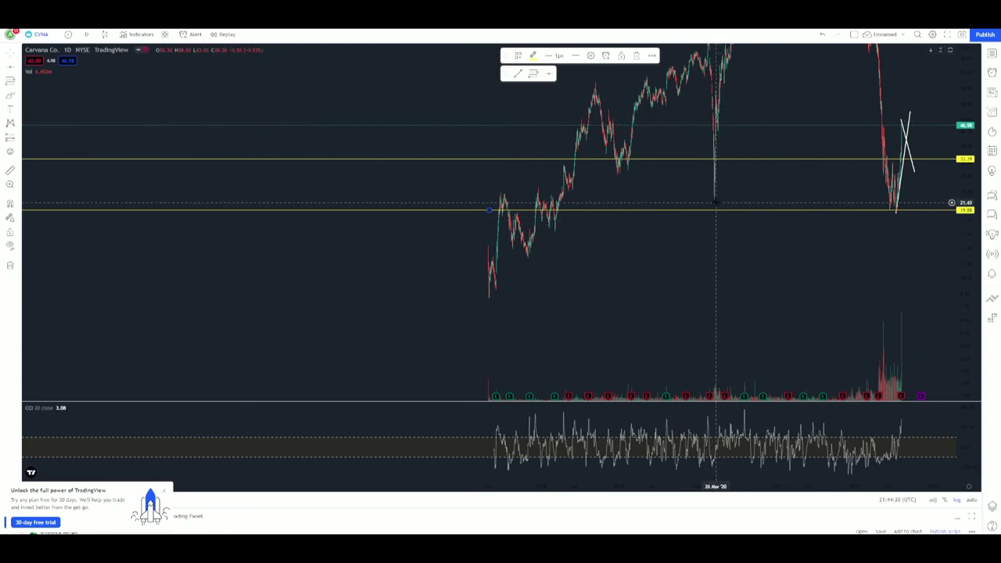
pyautogui.moveTo(836, 273); pyautogui.dragTo(557, 283)
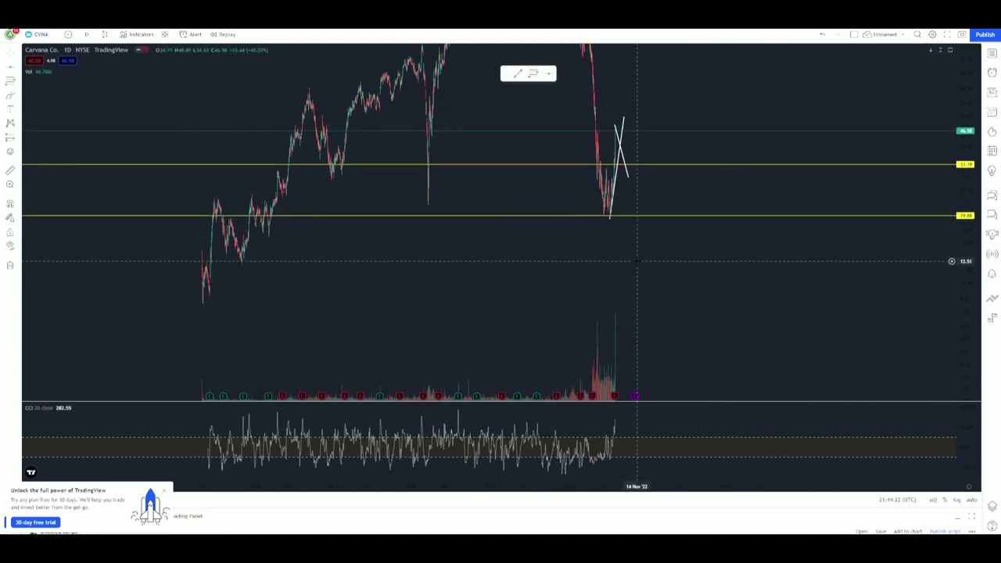
pyautogui.hscroll(5, 637, 261)
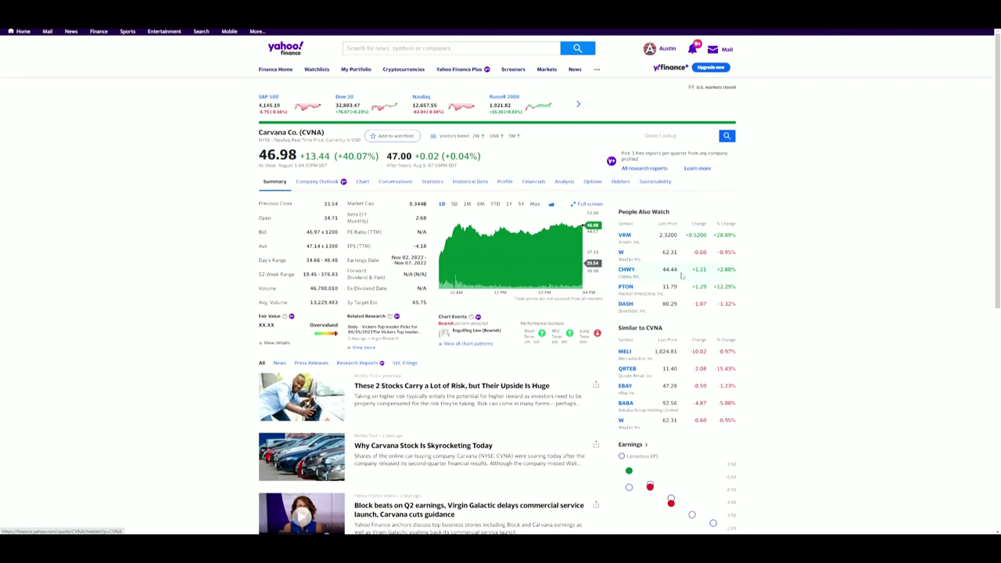
# - Switch to Yahoo Finance, review Carvana's top institutional and mutual fund holders, and dismiss the browser notification
pyautogui.scroll(-3, 542, 315)
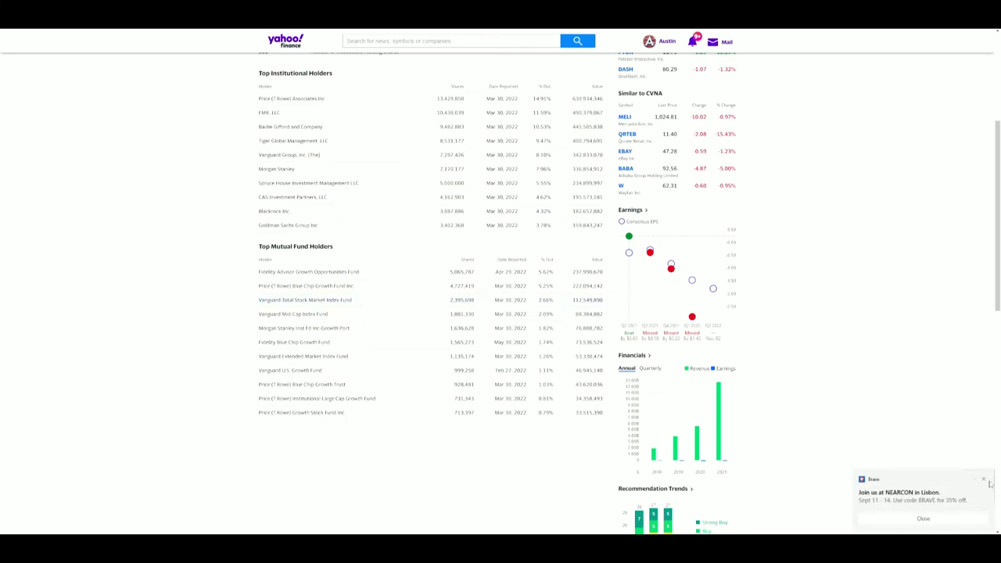
pyautogui.click(983, 479)
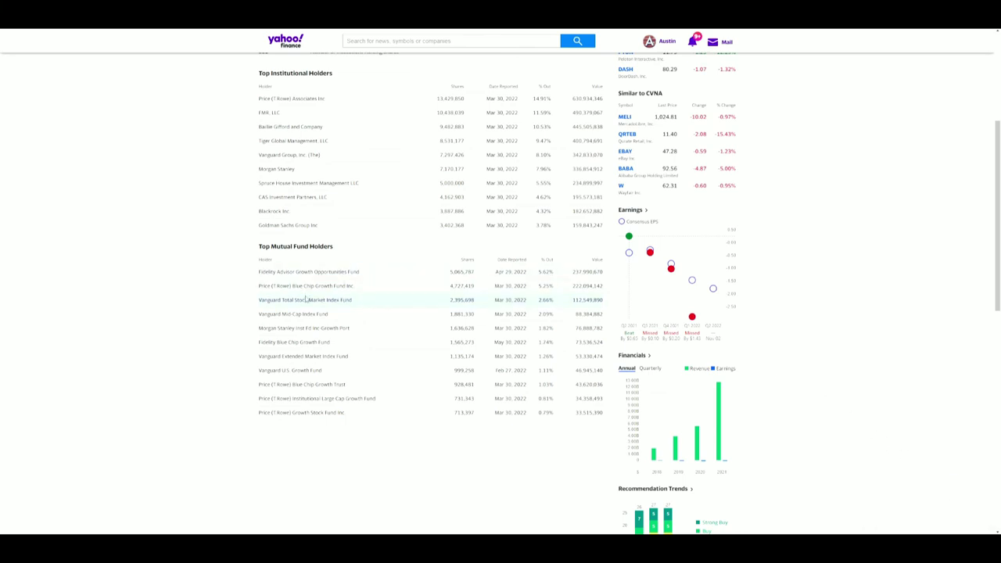